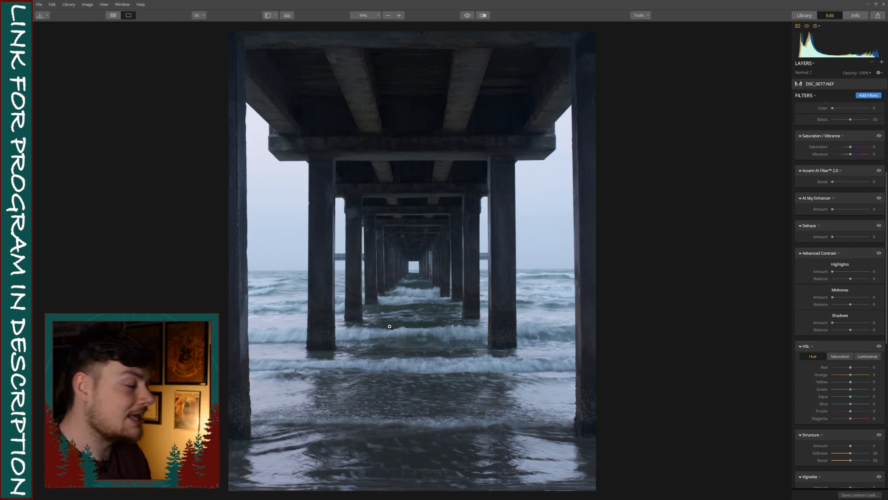
Step: Switch the filters panel to the BBBC workspace
{"action": "scroll", "coordinate": [851, 177], "scroll_direction": "up", "scroll_amount": 5}
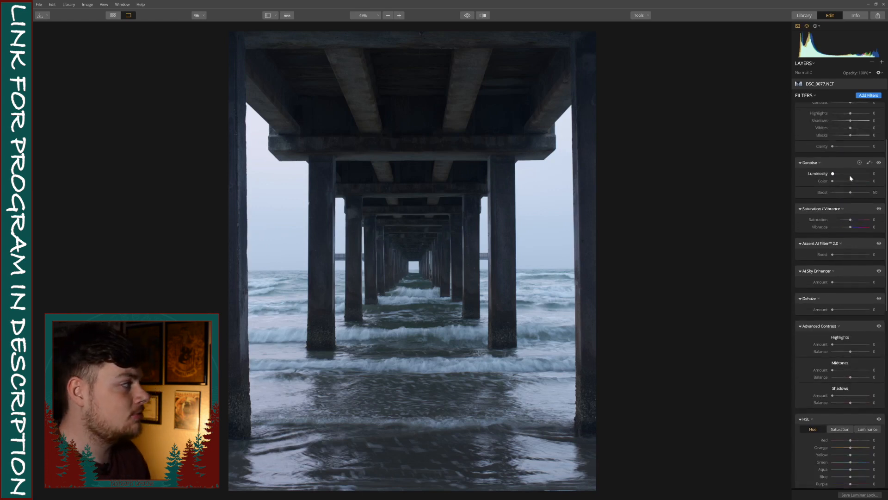
{"action": "scroll", "coordinate": [851, 178], "scroll_direction": "up", "scroll_amount": 1}
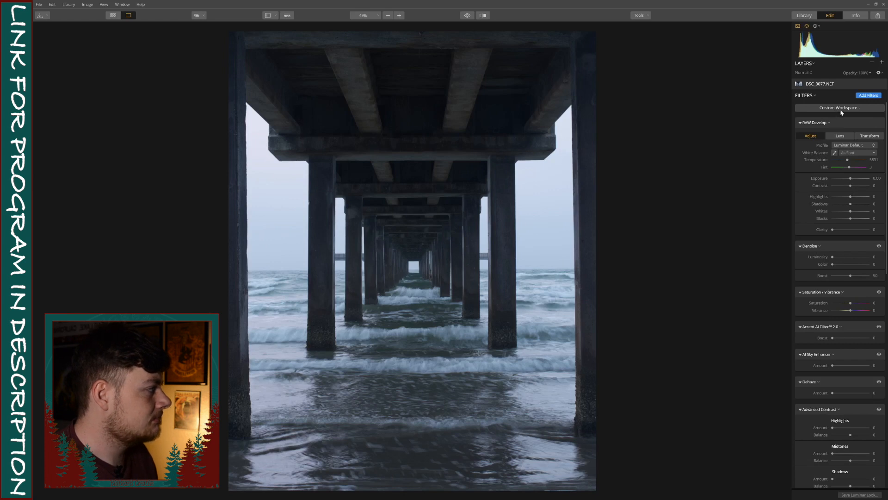
{"action": "left_click", "coordinate": [855, 109]}
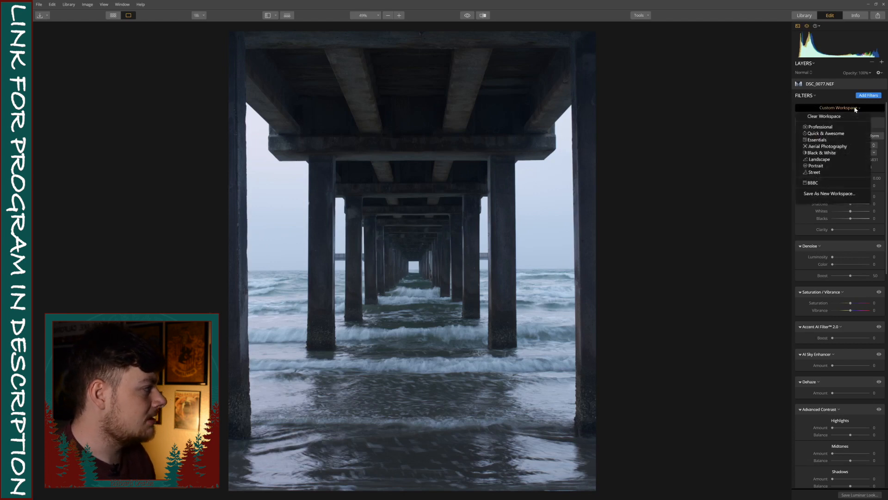
{"action": "left_click", "coordinate": [824, 184]}
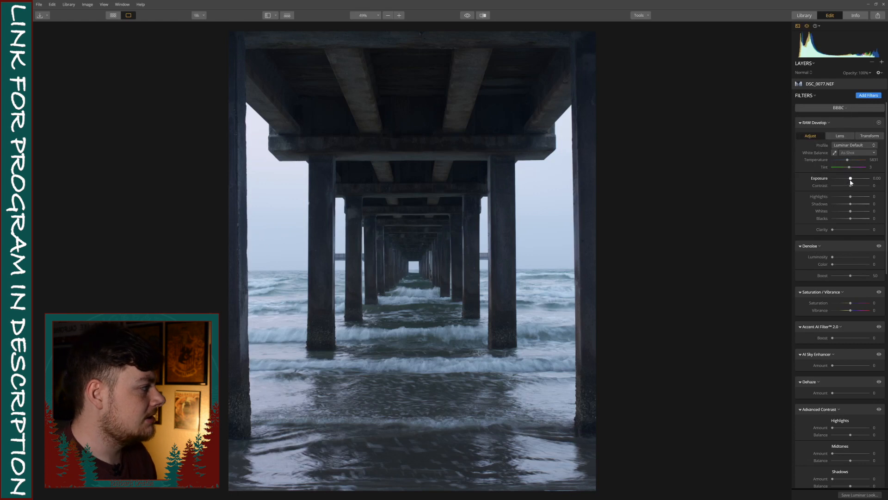
Step: In RAW Develop, set Contrast 10, Highlights -67, Shadows -17, Whites -43, Blacks -13 and Clarity 25
{"action": "left_click_drag", "start_coordinate": [850, 186], "coordinate": [853, 186]}
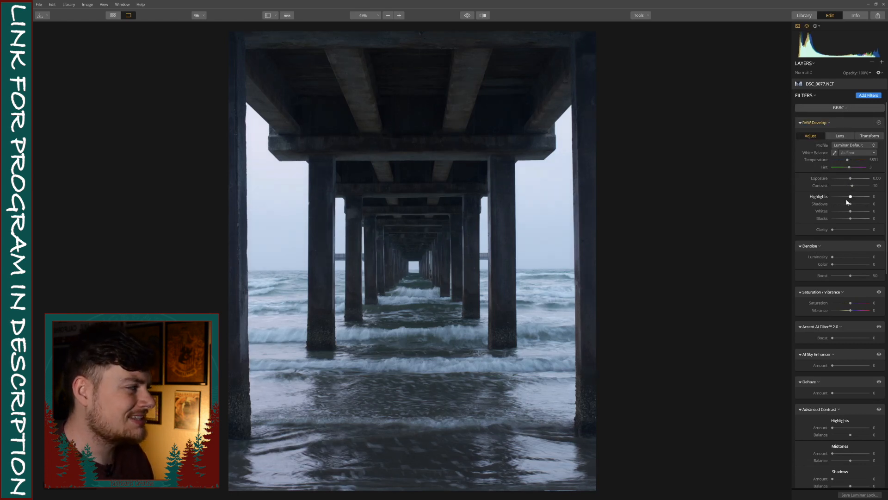
{"action": "left_click_drag", "start_coordinate": [850, 197], "coordinate": [847, 199]}
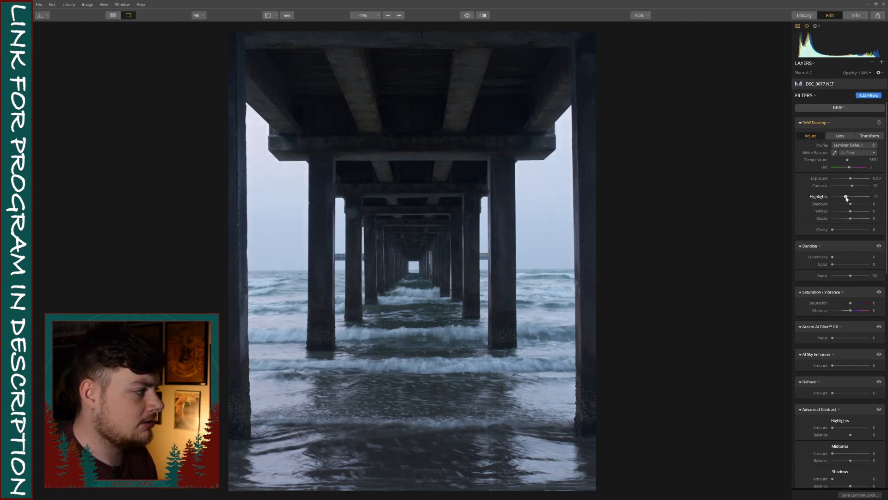
{"action": "left_click_drag", "start_coordinate": [850, 204], "coordinate": [841, 231]}
{"action": "scroll", "coordinate": [840, 228], "scroll_direction": "down", "scroll_amount": 2}
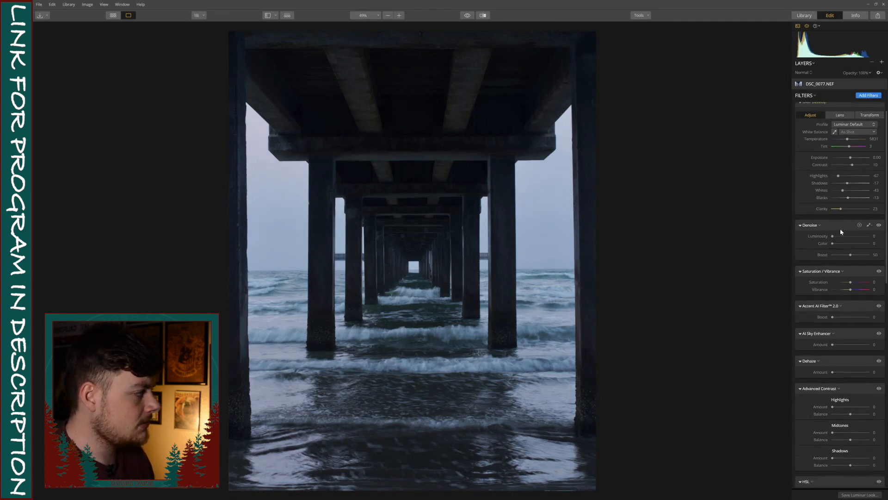
Step: Set Saturation to 16 and Vibrance to 18 in the Saturation / Vibrance filter
{"action": "left_click_drag", "start_coordinate": [850, 250], "coordinate": [853, 254]}
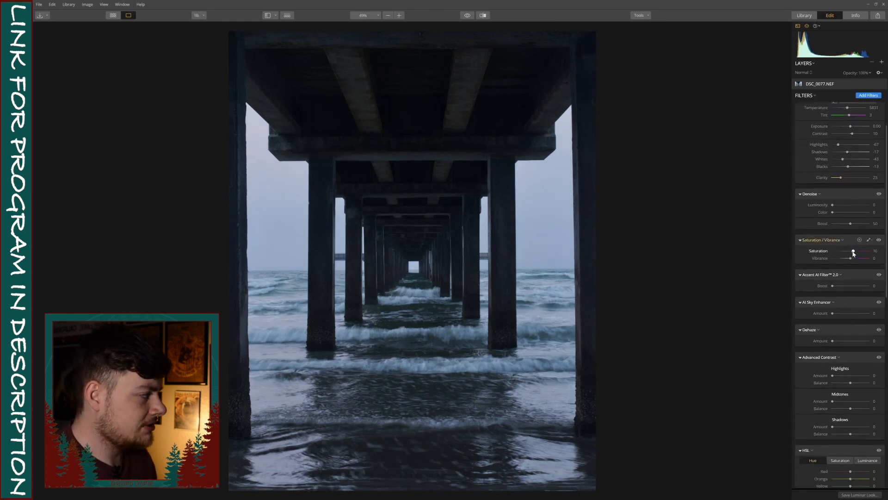
{"action": "left_click_drag", "start_coordinate": [852, 260], "coordinate": [856, 260]}
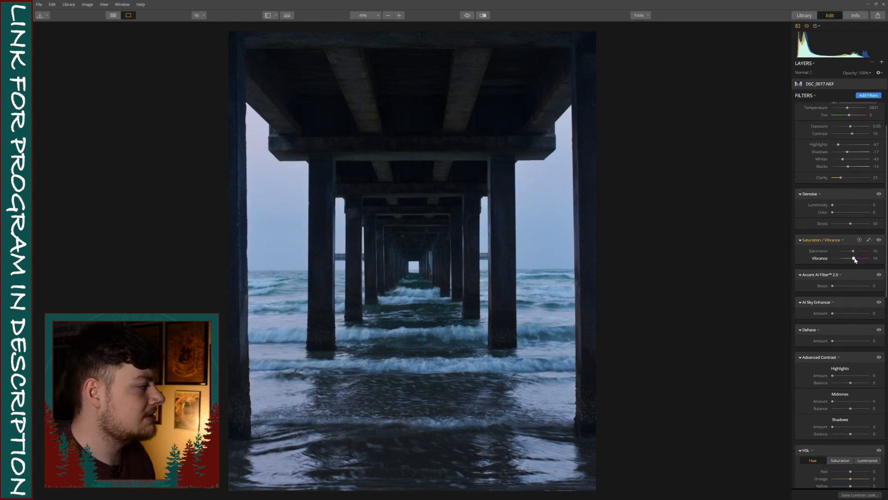
Step: Raise the Accent AI Filter boost slightly and set the Dehaze amount to 22
{"action": "left_click_drag", "start_coordinate": [834, 287], "coordinate": [837, 289]}
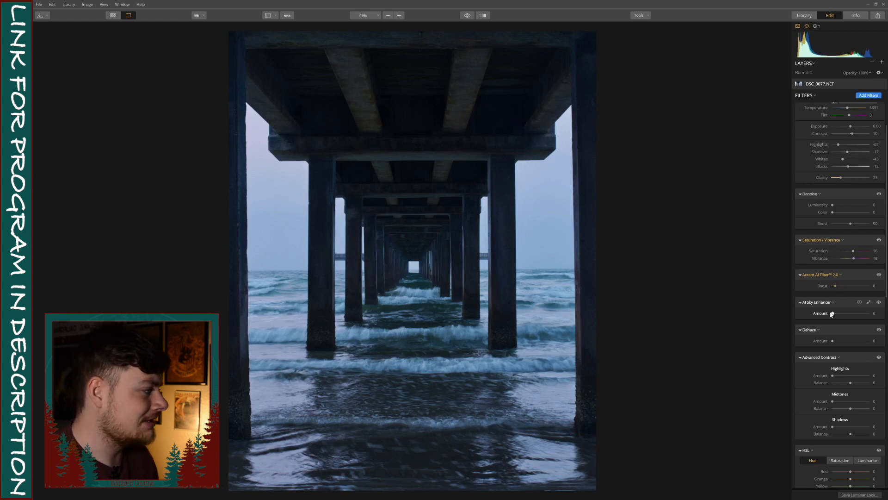
{"action": "left_click_drag", "start_coordinate": [833, 342], "coordinate": [841, 343]}
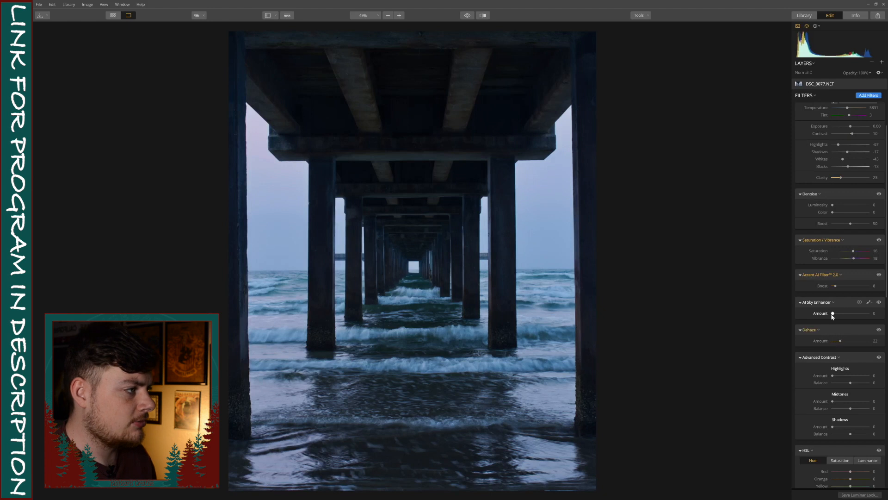
Step: In HSL Hue, set Green to 58 and Aqua to -100
{"action": "scroll", "coordinate": [832, 317], "scroll_direction": "down", "scroll_amount": 5}
{"action": "scroll", "coordinate": [835, 315], "scroll_direction": "down", "scroll_amount": 3}
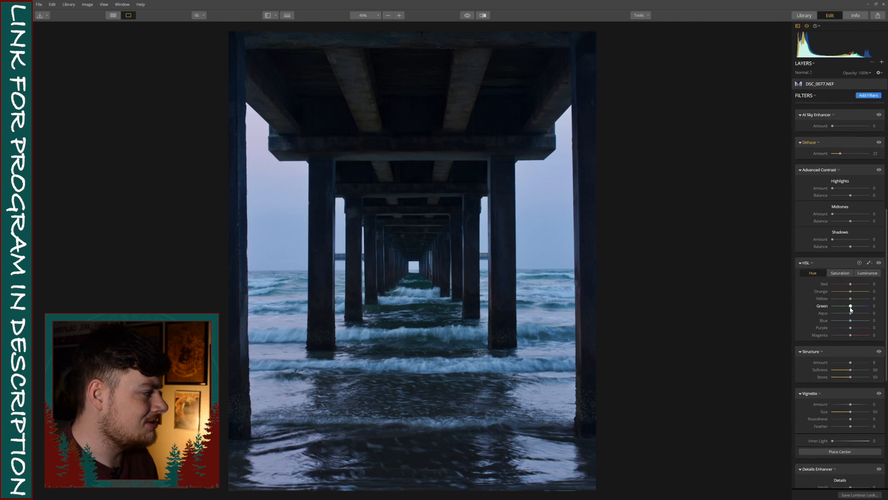
{"action": "left_click_drag", "start_coordinate": [850, 306], "coordinate": [862, 306]}
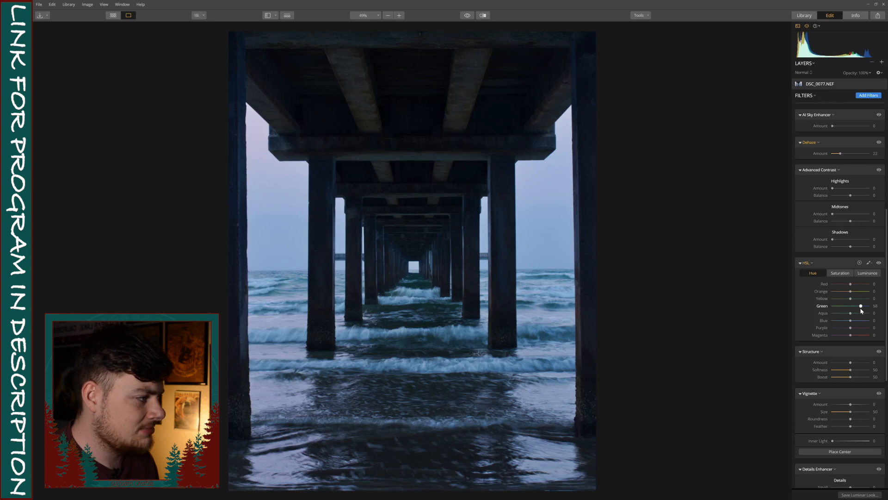
{"action": "left_click_drag", "start_coordinate": [851, 314], "coordinate": [866, 316]}
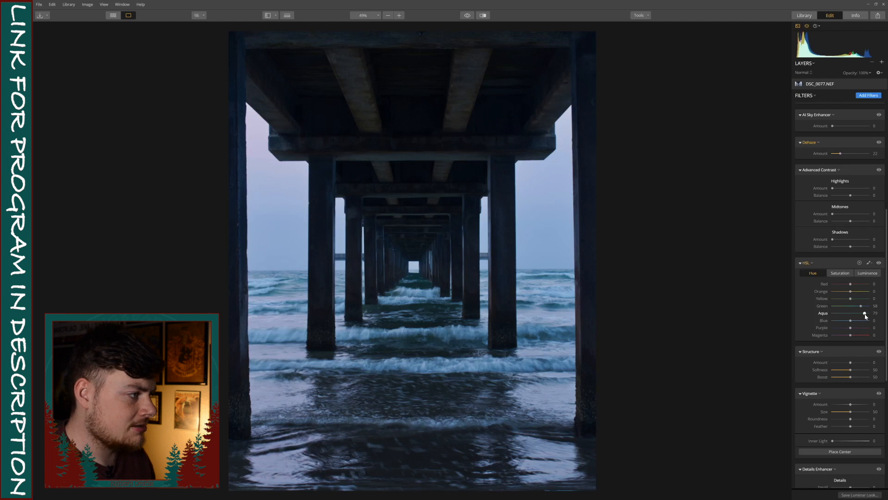
{"action": "left_click_drag", "start_coordinate": [839, 316], "coordinate": [834, 315]}
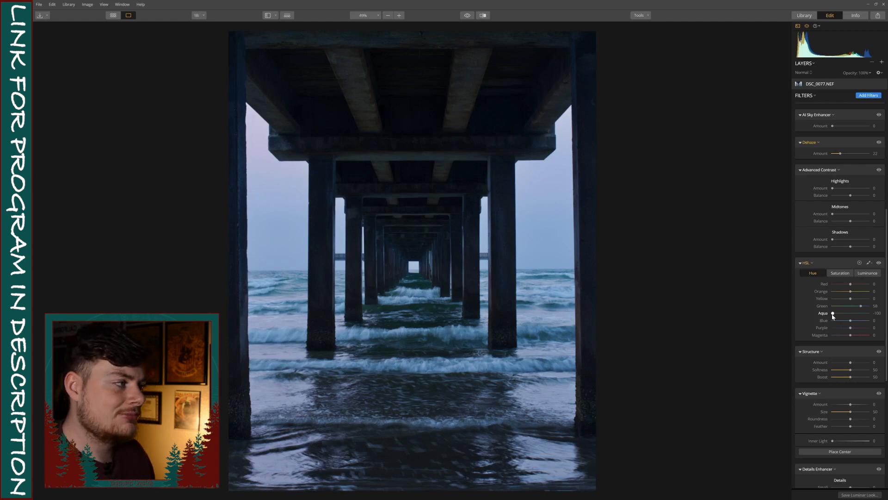
Step: Nudge the Blue hue slider and reset it to 0
{"action": "left_click_drag", "start_coordinate": [851, 322], "coordinate": [853, 321]}
{"action": "left_click", "coordinate": [856, 322]}
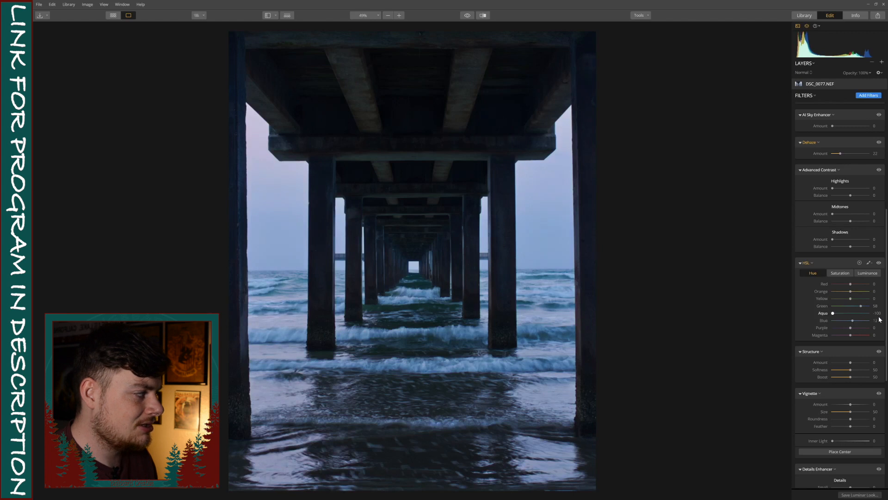
{"action": "double_click", "coordinate": [852, 321]}
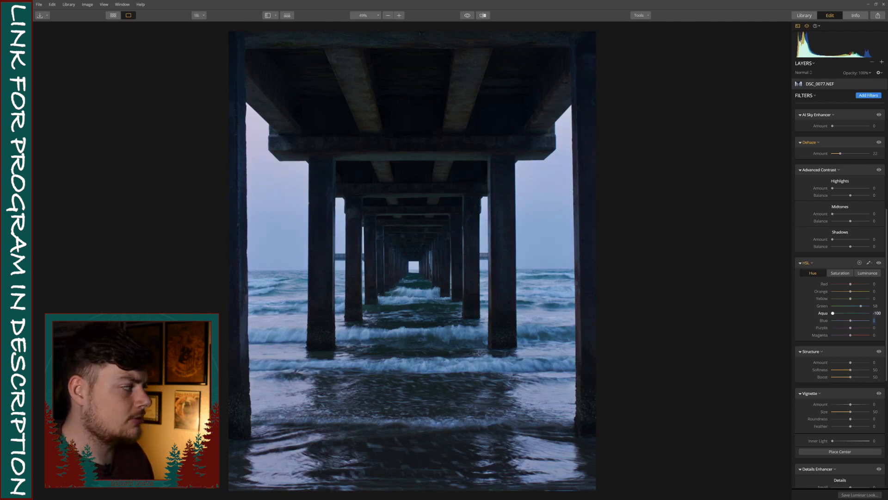
Step: In HSL Saturation, set Aqua 100, Blue 26, Green 10, Orange 61 and Yellow 72
{"action": "left_click", "coordinate": [844, 274]}
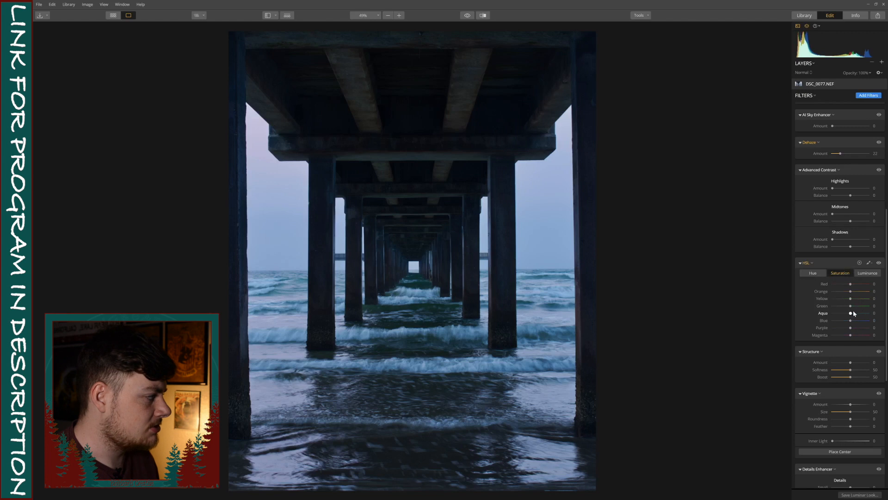
{"action": "left_click_drag", "start_coordinate": [851, 313], "coordinate": [870, 316]}
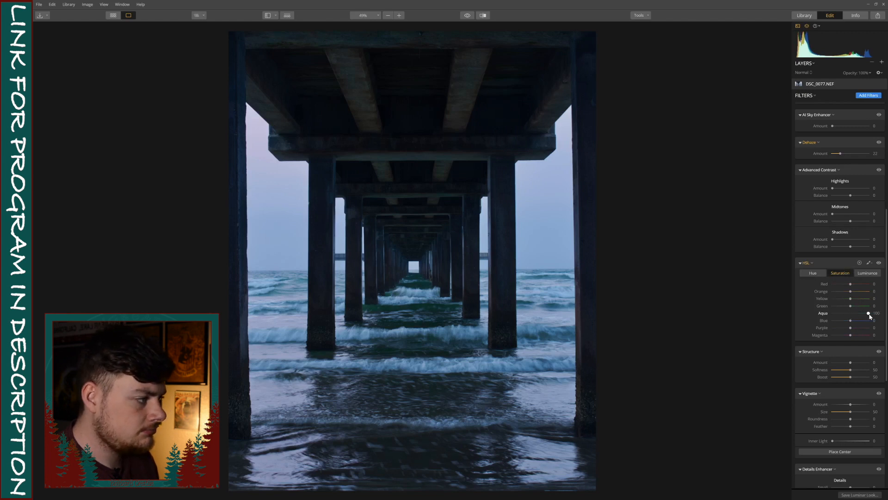
{"action": "left_click_drag", "start_coordinate": [852, 321], "coordinate": [856, 322]}
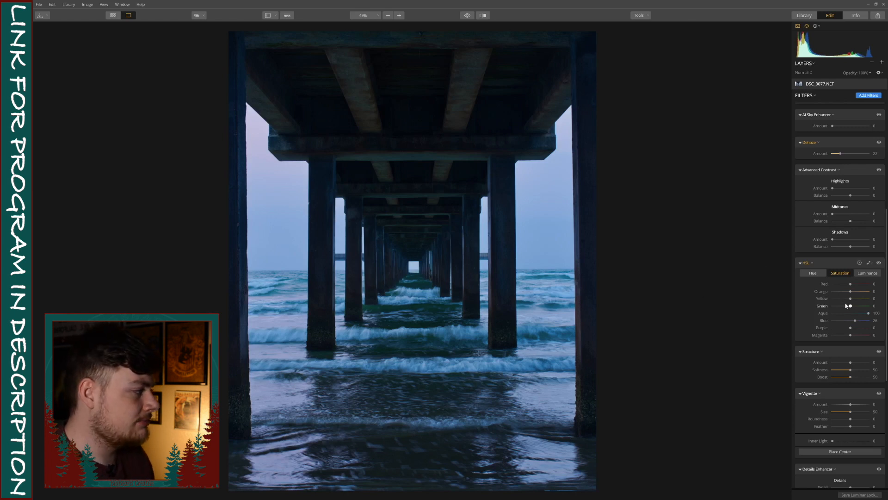
{"action": "mouse_move", "coordinate": [850, 306]}
{"action": "left_mouse_down"}
{"action": "mouse_move", "coordinate": [864, 307]}
{"action": "mouse_move", "coordinate": [852, 307]}
{"action": "left_mouse_up"}
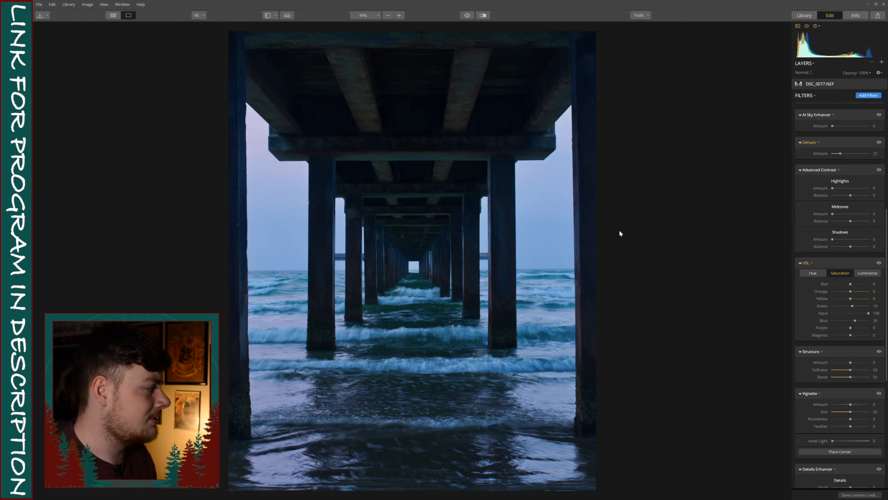
{"action": "left_click_drag", "start_coordinate": [851, 292], "coordinate": [884, 295]}
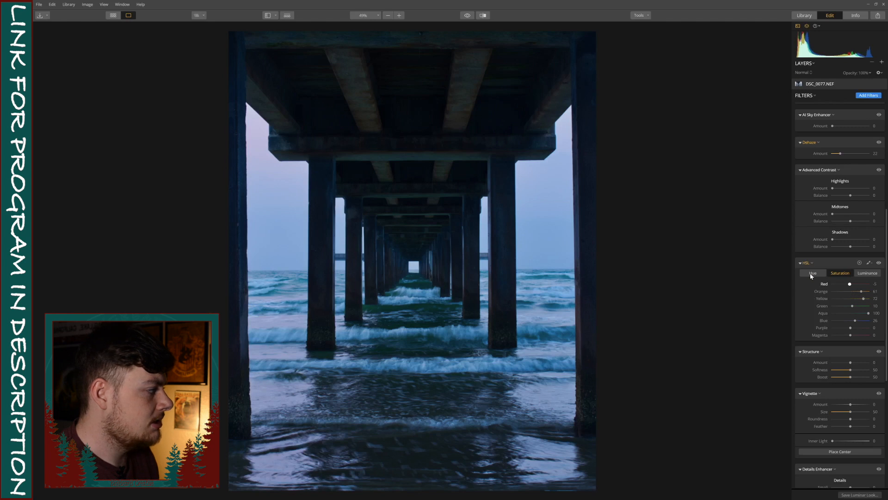
Step: Experiment with the Orange hue and luminance sliders, resetting them, and return to the Saturation tab
{"action": "left_click", "coordinate": [813, 273]}
{"action": "mouse_move", "coordinate": [850, 293]}
{"action": "left_mouse_down"}
{"action": "mouse_move", "coordinate": [833, 294]}
{"action": "mouse_move", "coordinate": [866, 300]}
{"action": "mouse_move", "coordinate": [845, 299]}
{"action": "left_mouse_up"}
{"action": "left_click", "coordinate": [868, 273]}
{"action": "double_click", "coordinate": [845, 300]}
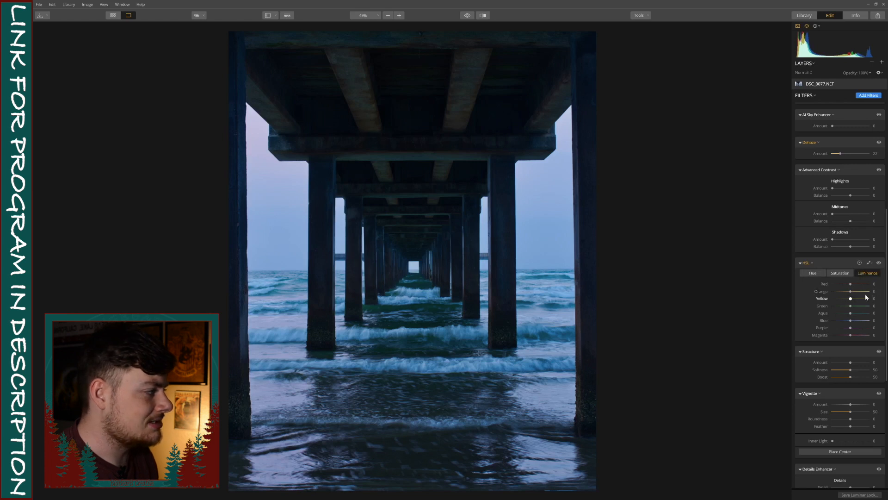
{"action": "left_click_drag", "start_coordinate": [843, 295], "coordinate": [859, 292]}
{"action": "double_click", "coordinate": [876, 292]}
{"action": "left_click", "coordinate": [841, 273]}
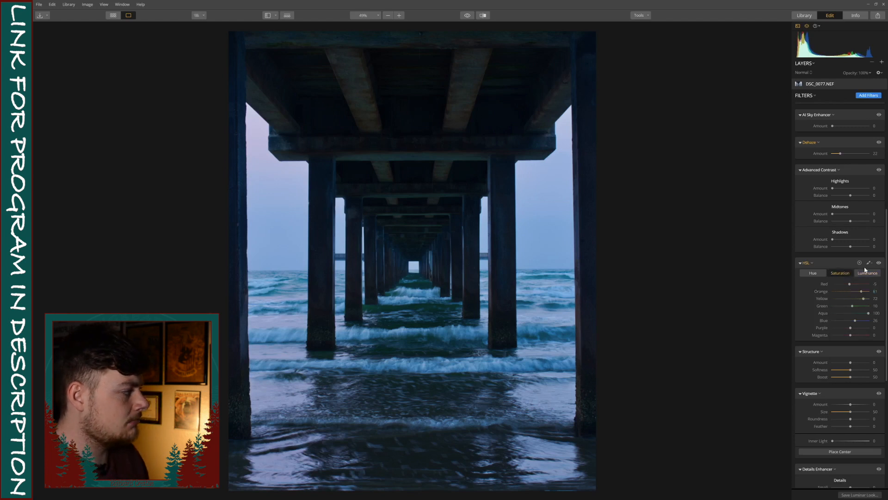
Step: Compare the photo with the HSL filter toggled off and on and with the before/after preview
{"action": "left_click", "coordinate": [879, 263]}
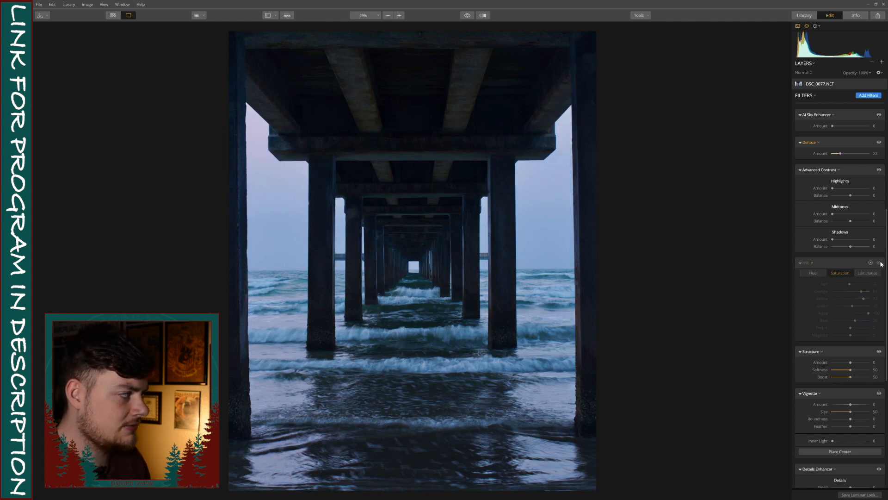
{"action": "left_click", "coordinate": [879, 263]}
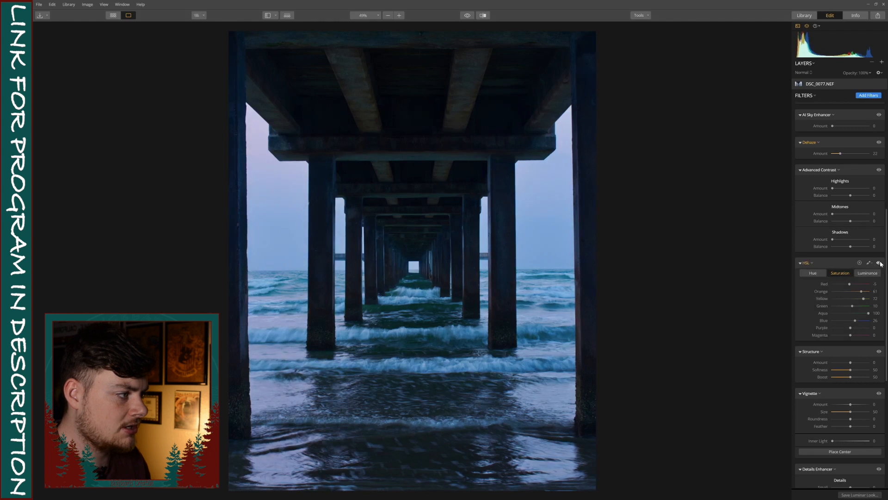
{"action": "left_click", "coordinate": [468, 16]}
{"action": "left_click", "coordinate": [468, 16]}
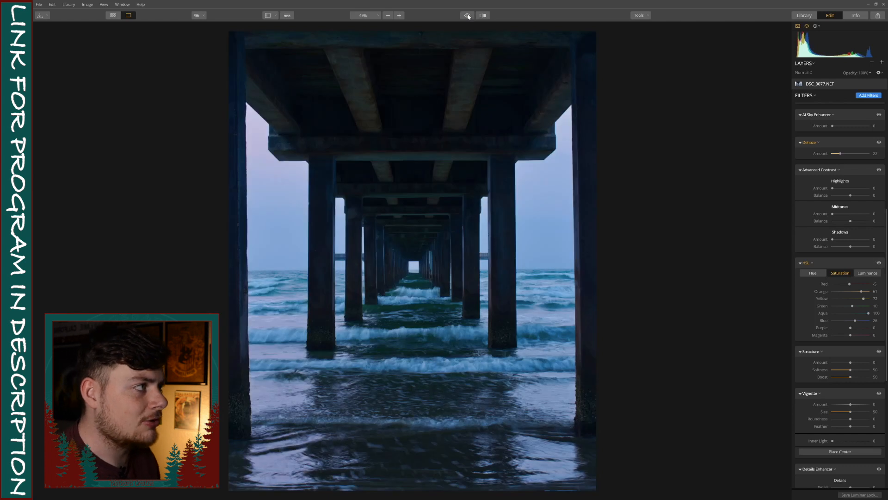
{"action": "left_click", "coordinate": [468, 15]}
{"action": "left_click", "coordinate": [469, 16]}
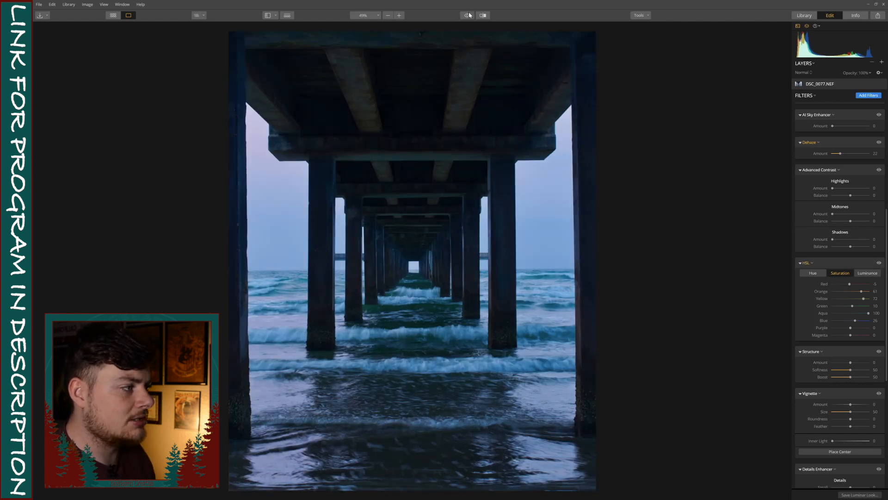
{"action": "left_click", "coordinate": [469, 16]}
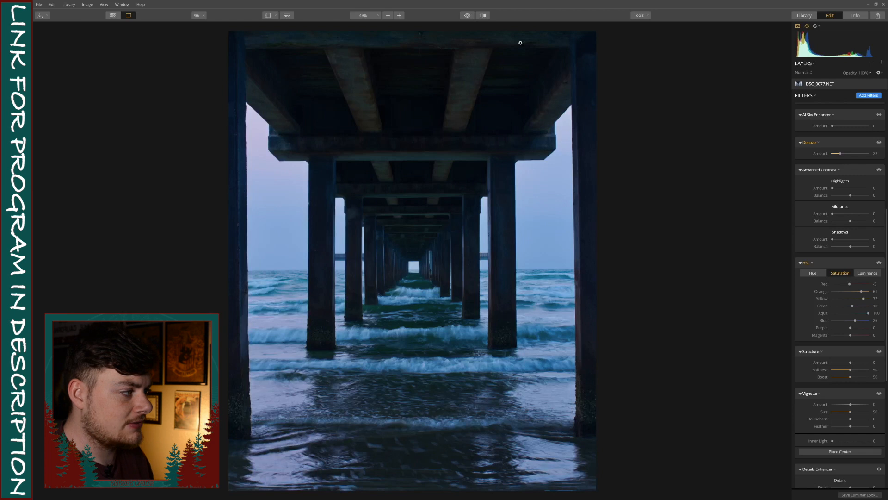
Step: Set the Structure amount to 22
{"action": "scroll", "coordinate": [861, 315], "scroll_direction": "down", "scroll_amount": 3}
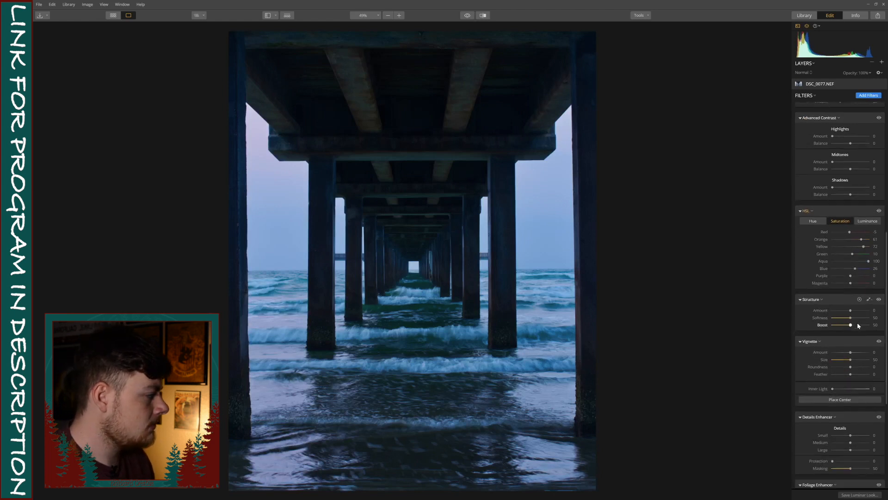
{"action": "left_click_drag", "start_coordinate": [851, 310], "coordinate": [855, 310]}
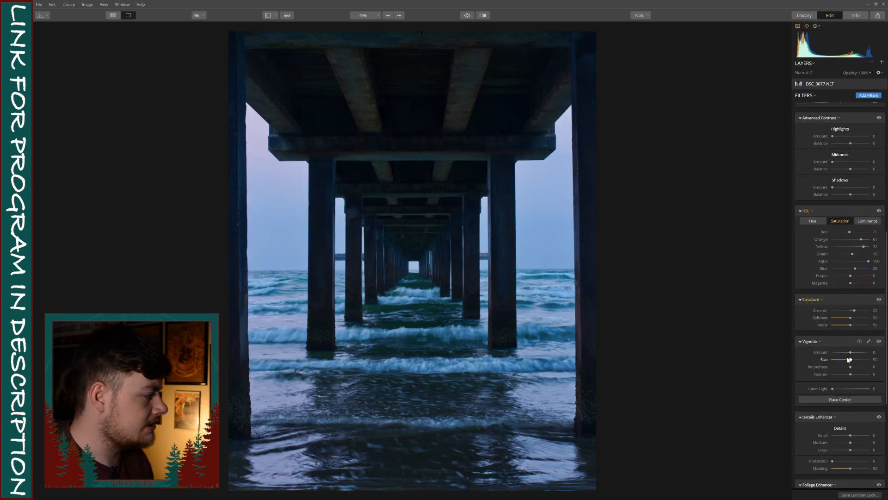
Step: Set the Vignette amount to -31 and Inner Light to 16, then toggle the vignette off and on to compare
{"action": "left_click_drag", "start_coordinate": [852, 353], "coordinate": [847, 352]}
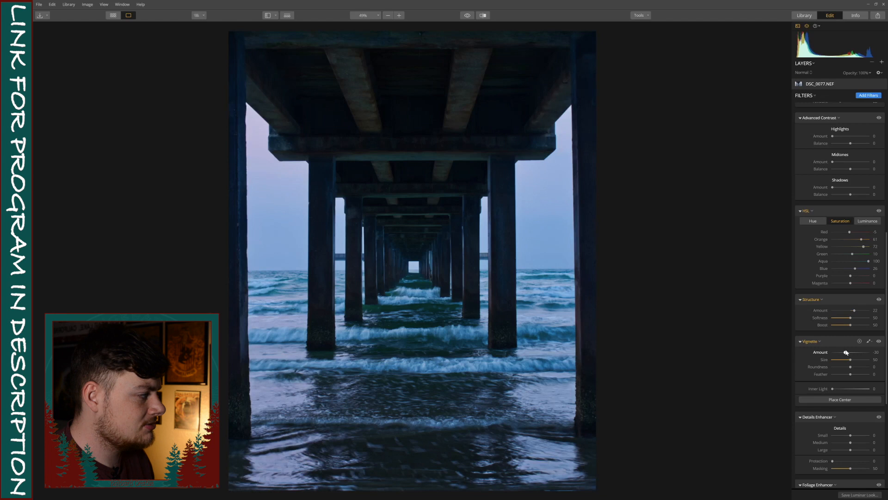
{"action": "left_click_drag", "start_coordinate": [833, 389], "coordinate": [839, 389]}
{"action": "left_click", "coordinate": [879, 341]}
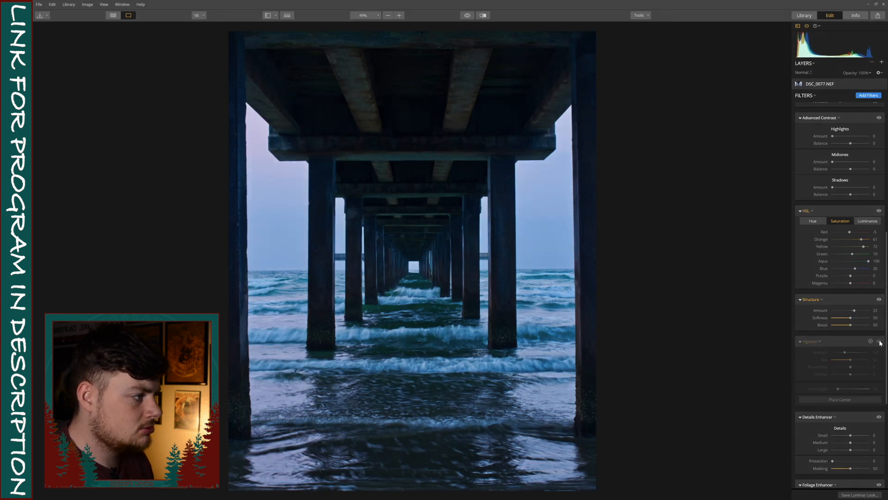
{"action": "left_click", "coordinate": [879, 341]}
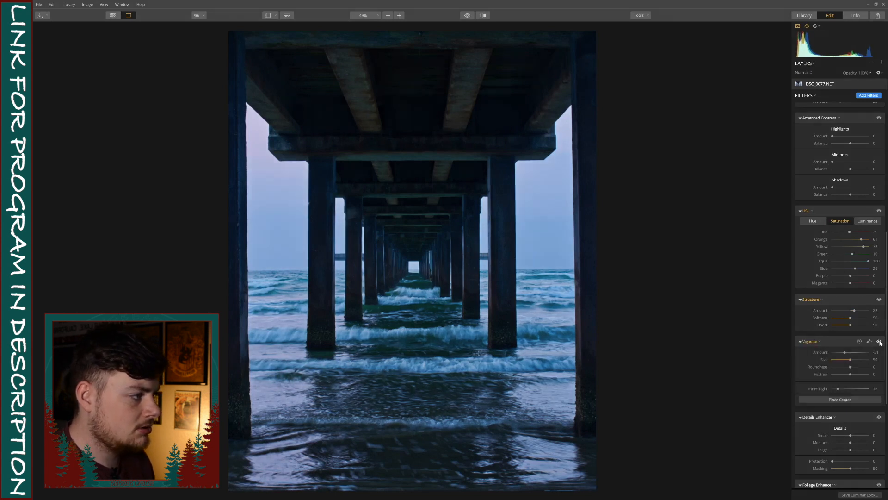
{"action": "scroll", "coordinate": [851, 384], "scroll_direction": "down", "scroll_amount": 3}
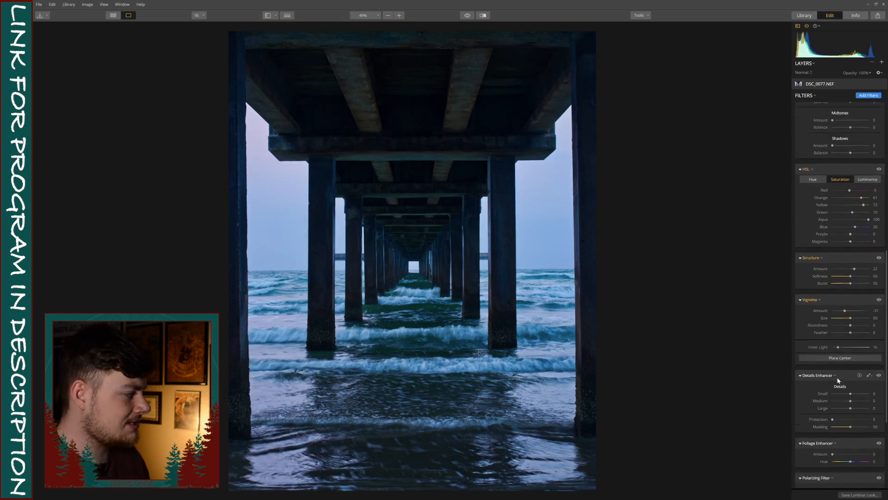
Step: Set the Details Enhancer Small detail to 41 and toggle the original preview to compare
{"action": "left_click_drag", "start_coordinate": [851, 384], "coordinate": [859, 384]}
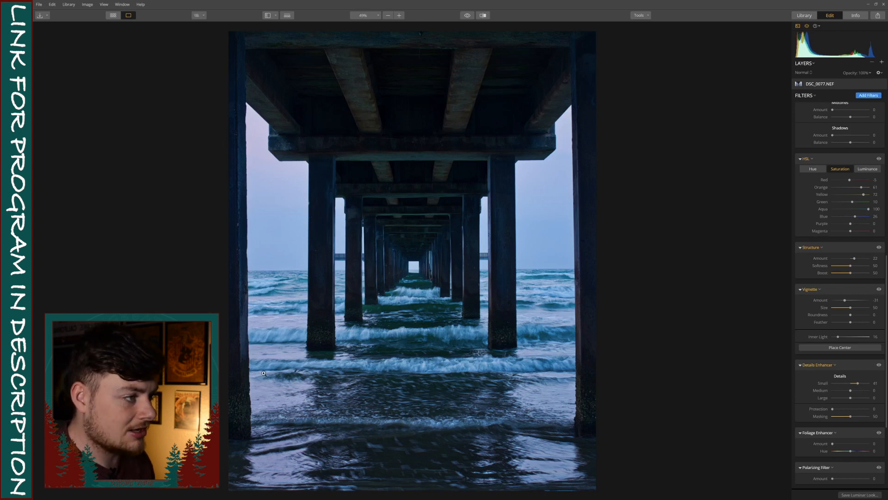
{"action": "left_click", "coordinate": [467, 15]}
{"action": "left_click", "coordinate": [472, 15]}
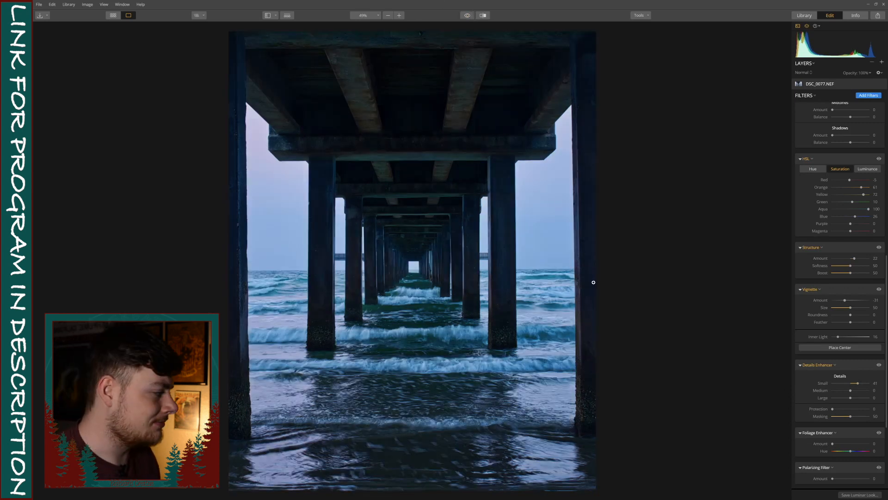
Step: Set the Polarizing Filter amount to 6
{"action": "scroll", "coordinate": [809, 328], "scroll_direction": "down", "scroll_amount": 1}
{"action": "scroll", "coordinate": [809, 328], "scroll_direction": "down", "scroll_amount": 3}
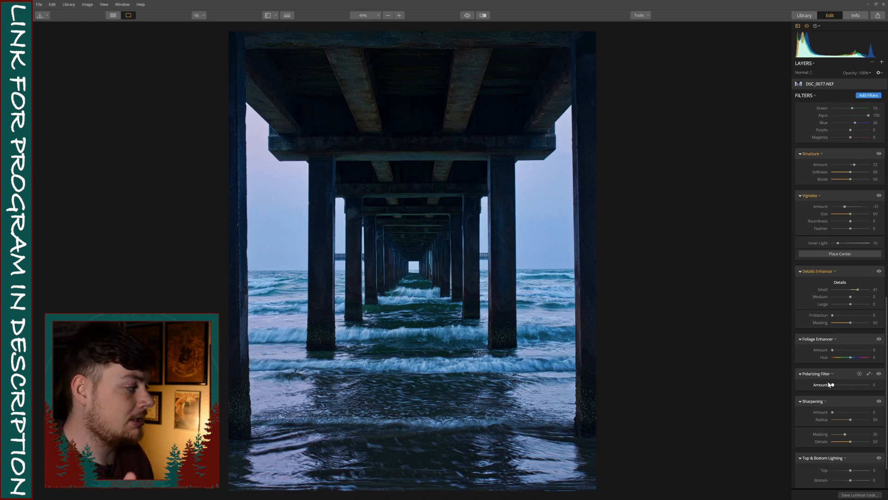
{"action": "mouse_move", "coordinate": [832, 385]}
{"action": "left_mouse_down"}
{"action": "mouse_move", "coordinate": [875, 388]}
{"action": "mouse_move", "coordinate": [784, 386]}
{"action": "mouse_move", "coordinate": [843, 389]}
{"action": "mouse_move", "coordinate": [835, 390]}
{"action": "left_mouse_up"}
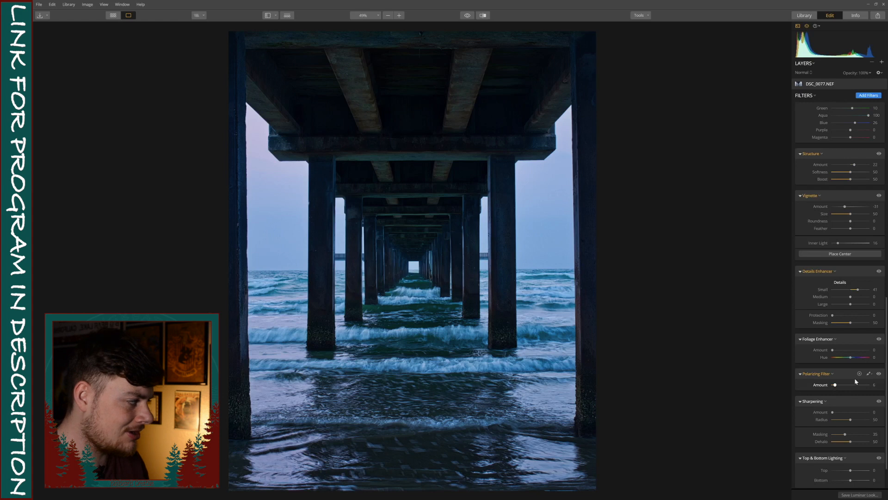
Step: Set Top & Bottom Lighting Top to -8 and Bottom to 10, toggling the filter off and on to compare
{"action": "scroll", "coordinate": [856, 398], "scroll_direction": "down", "scroll_amount": 2}
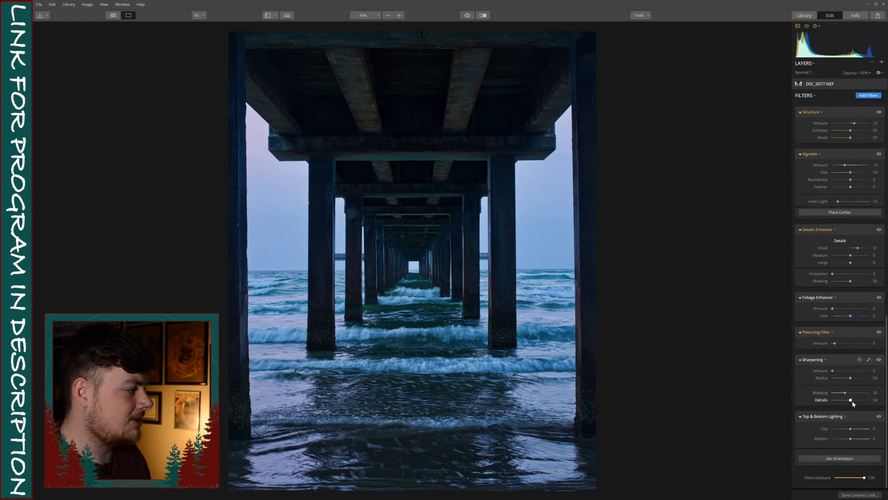
{"action": "mouse_move", "coordinate": [851, 430]}
{"action": "left_mouse_down"}
{"action": "mouse_move", "coordinate": [841, 431]}
{"action": "mouse_move", "coordinate": [853, 439]}
{"action": "left_mouse_up"}
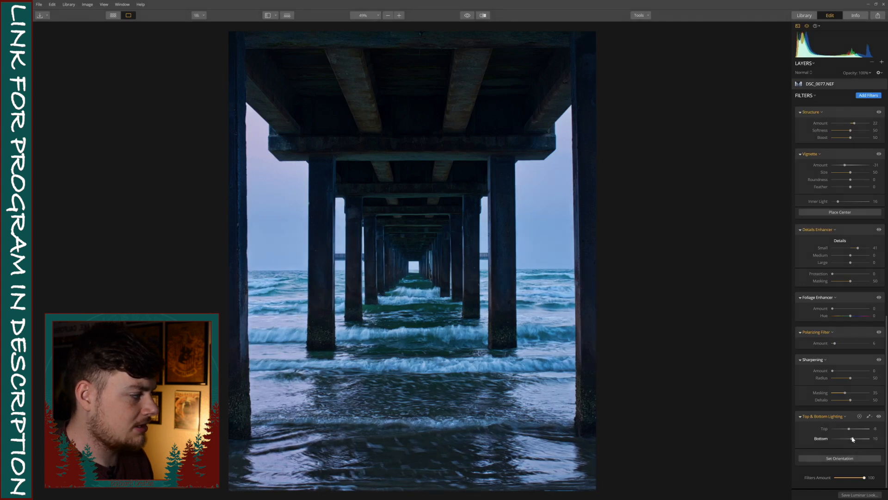
{"action": "left_click", "coordinate": [879, 417]}
{"action": "left_click", "coordinate": [879, 417]}
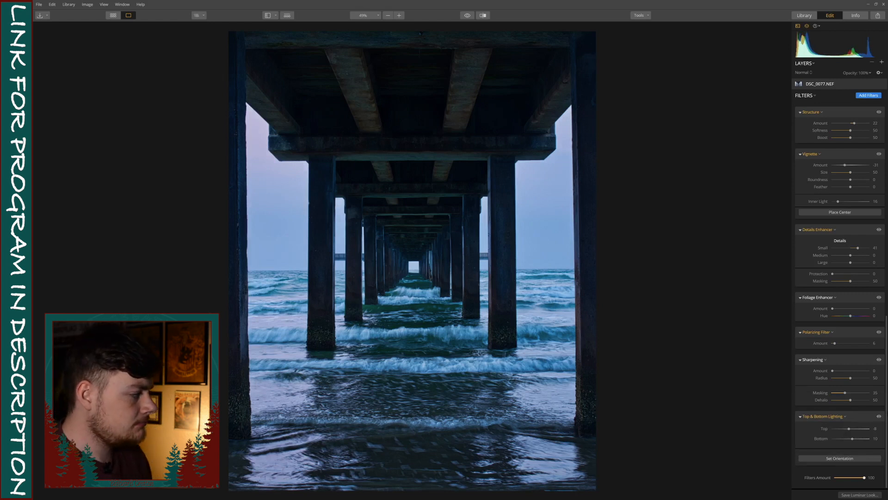
Step: Compare the edited photo with the original using the preview toggle and the before/after split view
{"action": "left_click", "coordinate": [467, 16]}
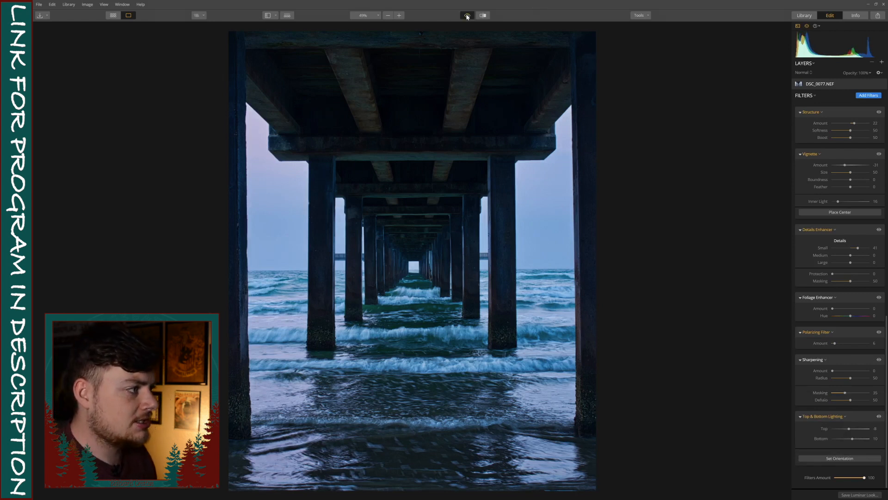
{"action": "left_click", "coordinate": [467, 16]}
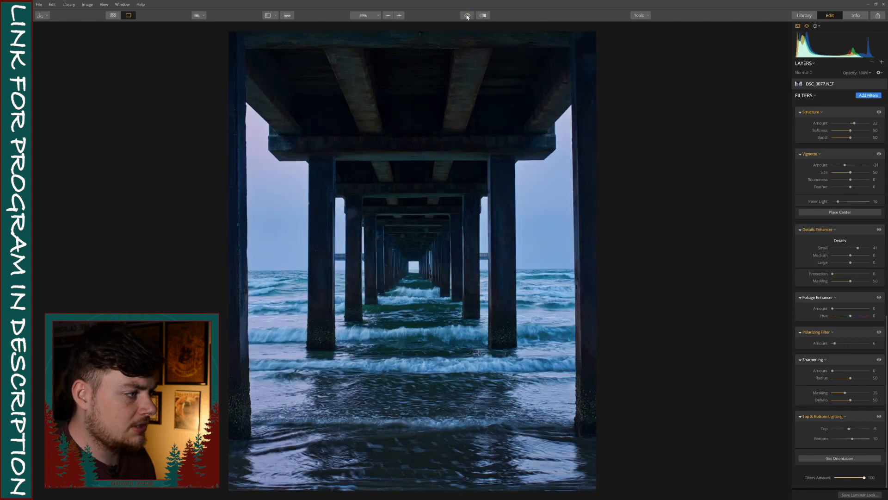
{"action": "left_click", "coordinate": [468, 16]}
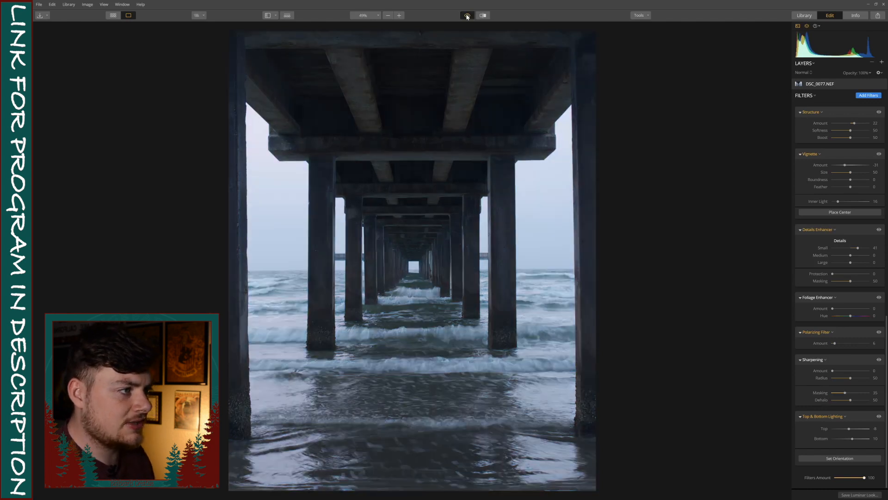
{"action": "left_click", "coordinate": [467, 16]}
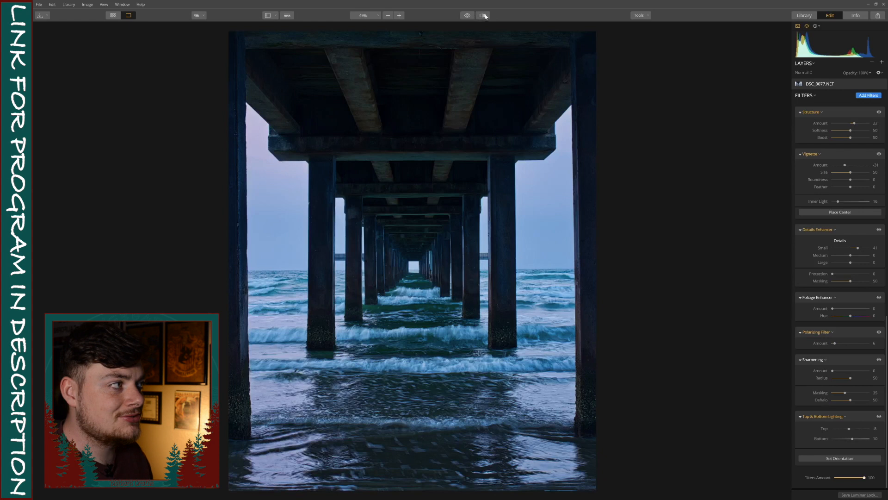
{"action": "left_click", "coordinate": [482, 16]}
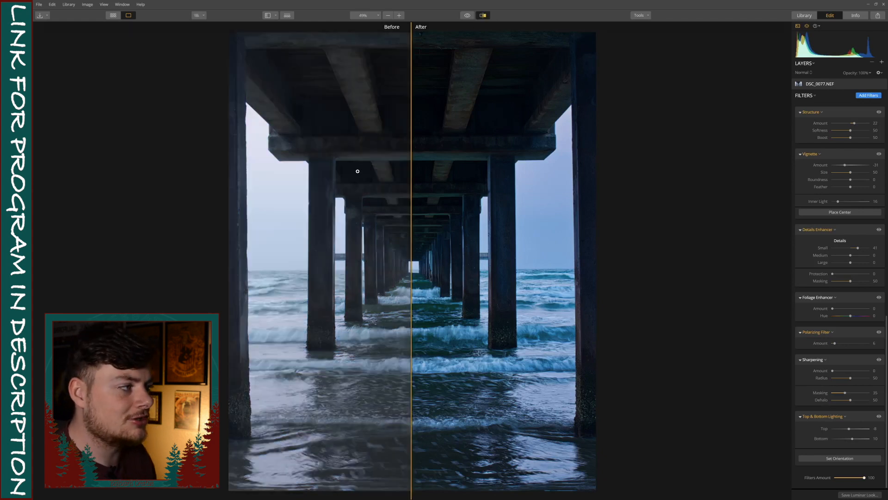
{"action": "mouse_move", "coordinate": [419, 163]}
{"action": "left_mouse_down"}
{"action": "mouse_move", "coordinate": [474, 165]}
{"action": "mouse_move", "coordinate": [366, 165]}
{"action": "mouse_move", "coordinate": [470, 167]}
{"action": "mouse_move", "coordinate": [383, 168]}
{"action": "mouse_move", "coordinate": [404, 169]}
{"action": "left_mouse_up"}
{"action": "left_click_drag", "start_coordinate": [481, 170], "coordinate": [411, 169]}
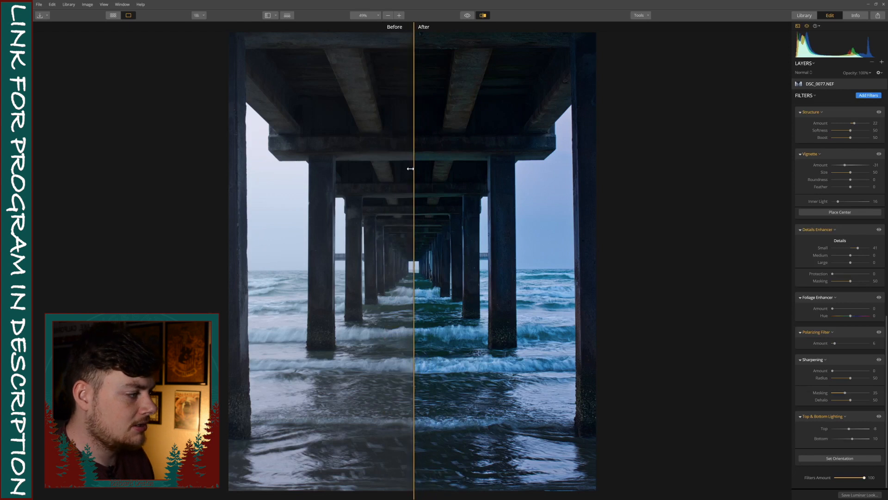
{"action": "left_click", "coordinate": [466, 16]}
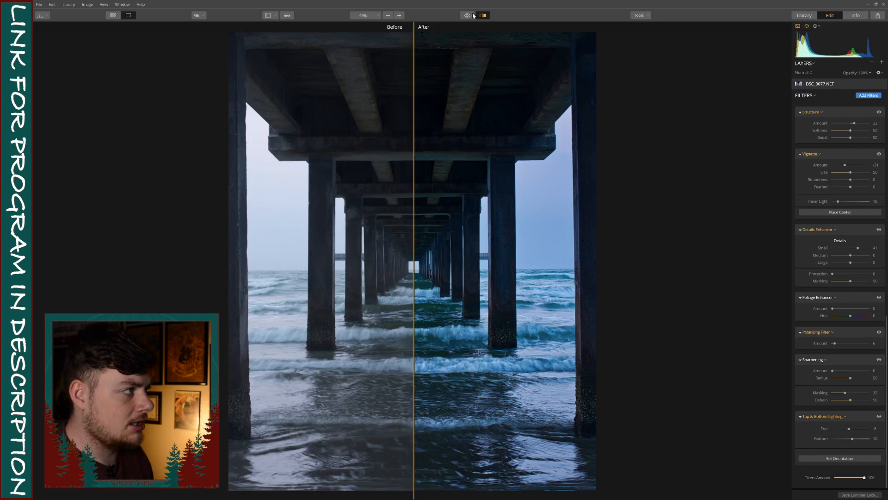
{"action": "left_click", "coordinate": [483, 15]}
{"action": "left_click", "coordinate": [467, 16]}
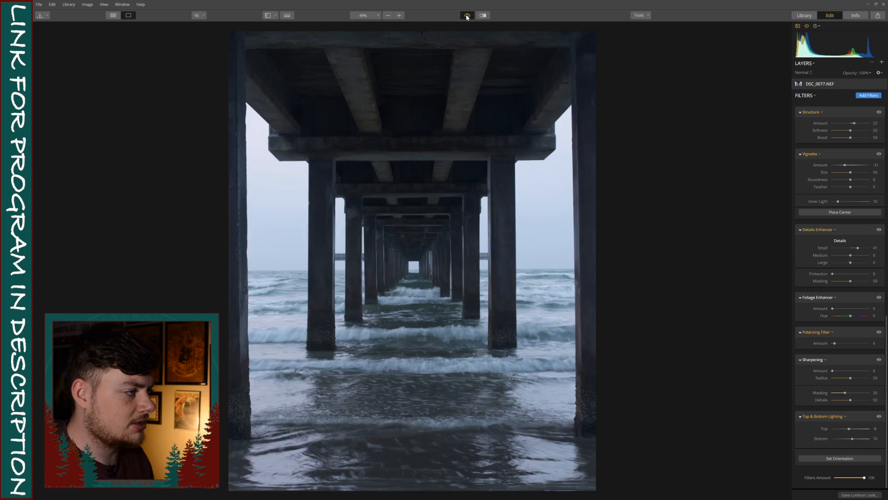
{"action": "left_click", "coordinate": [466, 16]}
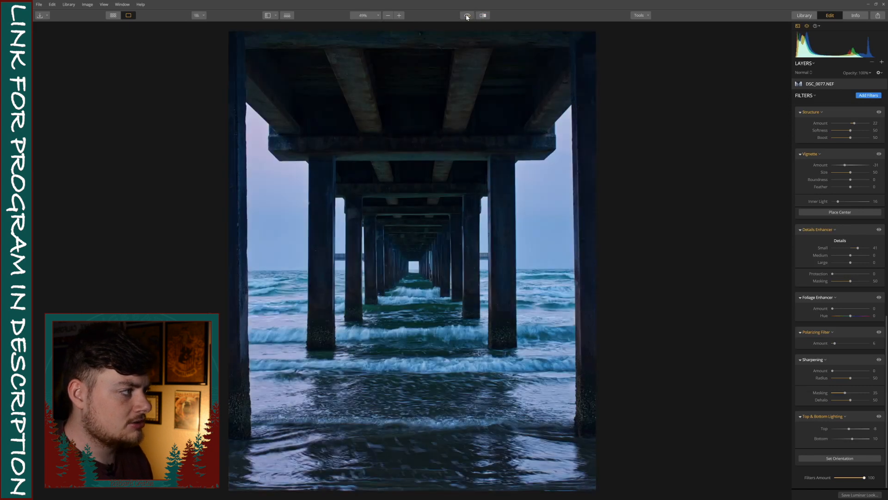